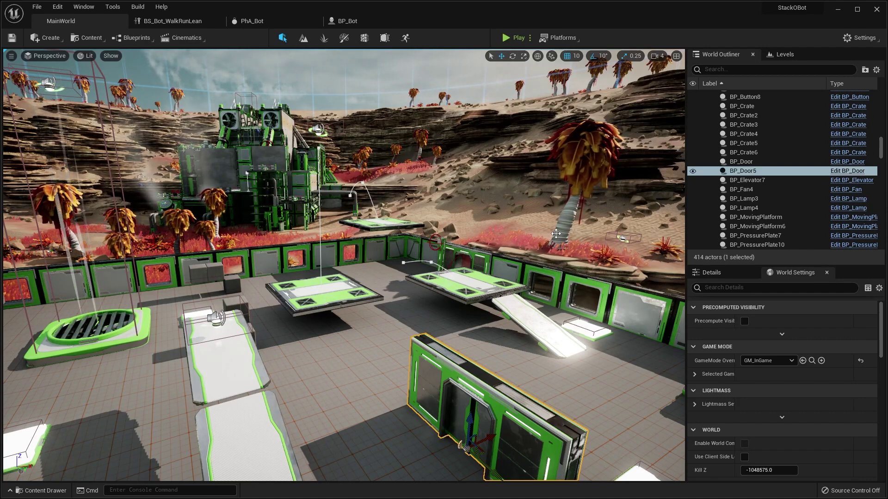
Step: Play-test the MainWorld level, run the robot around the arena and over the ramp, and stop the session
{"action": "key", "text": "alt+p"}
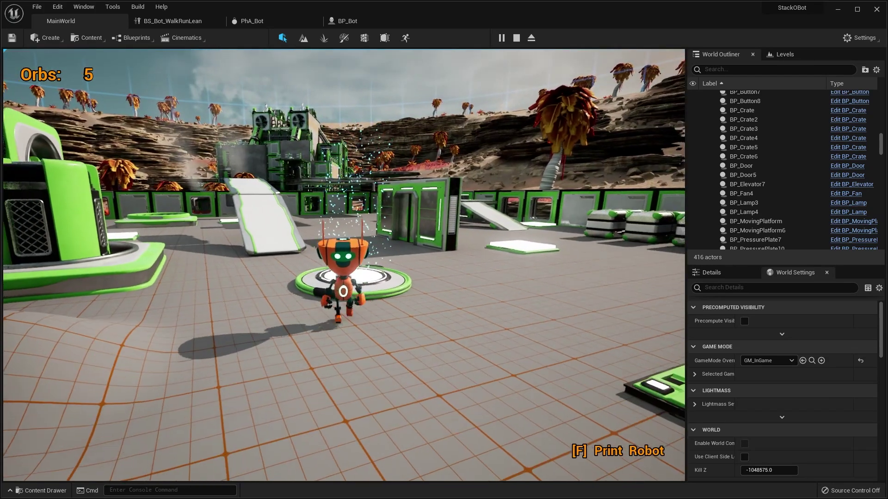
{"action": "key", "text": "a"}
{"action": "key", "text": "w"}
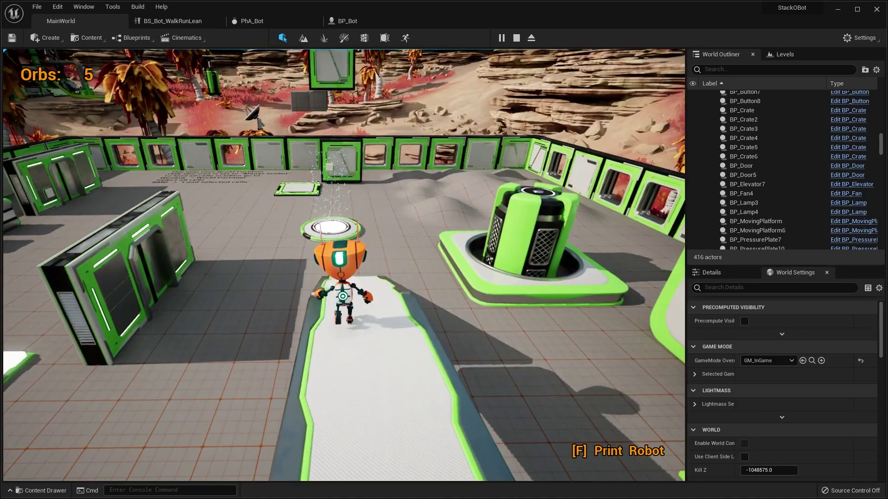
{"action": "key", "text": "s"}
{"action": "key", "text": "s"}
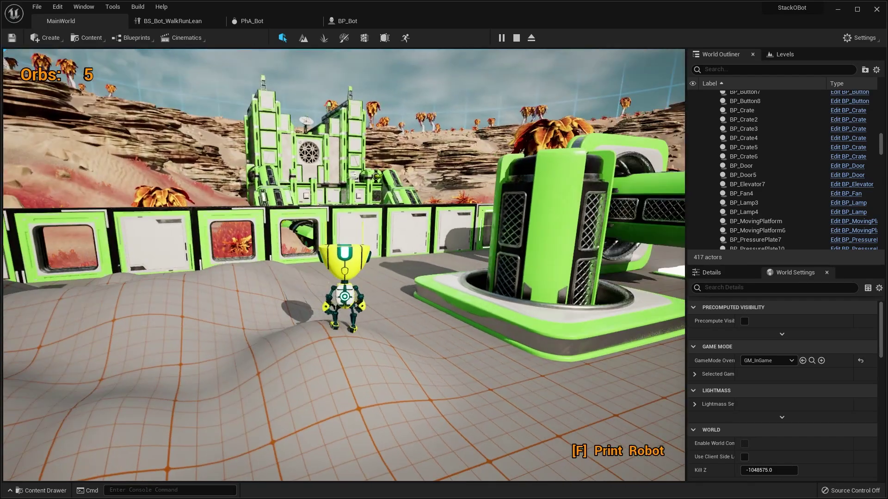
{"action": "key", "text": "a"}
{"action": "key", "text": "d"}
{"action": "key", "text": "w"}
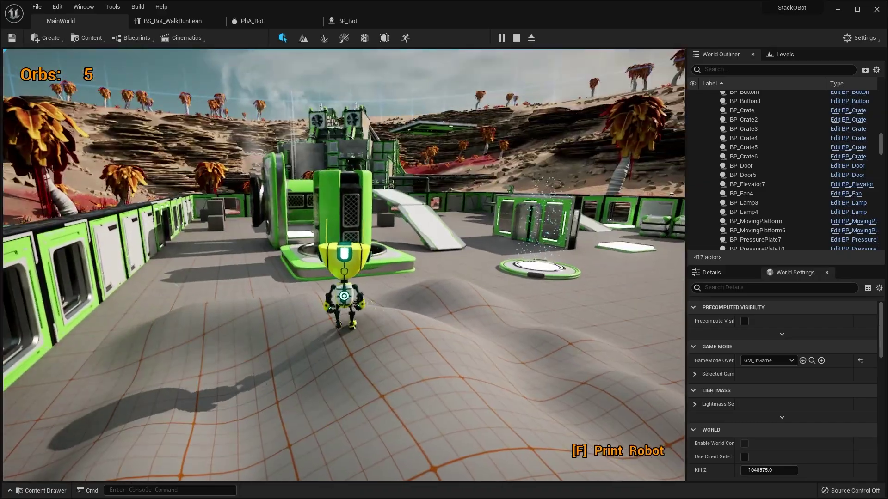
{"action": "key", "text": "Escape"}
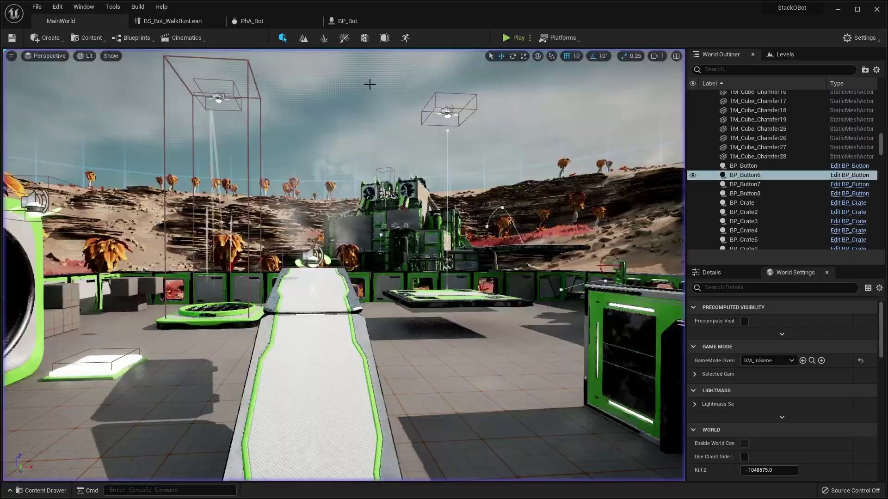
Step: Set the viewport camera speed to 3 and survey the whole arena from above
{"action": "key", "text": "s"}
{"action": "right_click_drag", "start_coordinate": [450, 160], "coordinate": [430, 220]}
{"action": "right_click_drag", "start_coordinate": [450, 184], "coordinate": [450, 189]}
{"action": "left_click", "coordinate": [657, 55]}
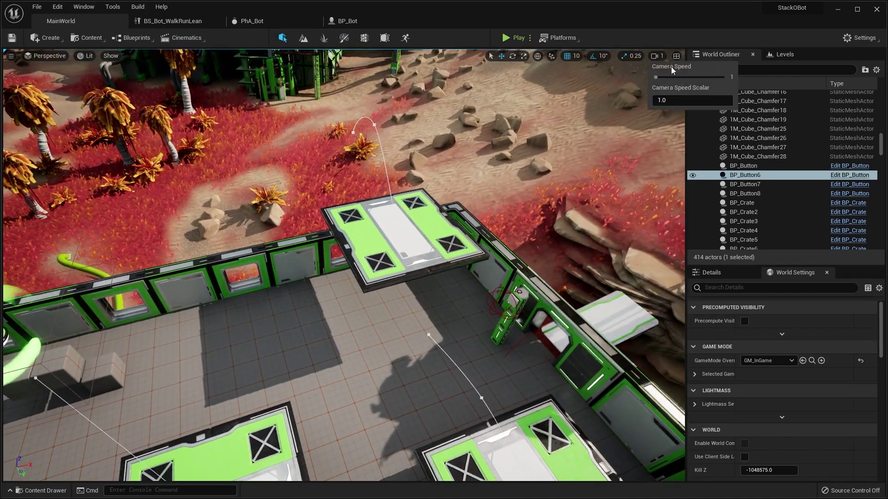
{"action": "left_click", "coordinate": [676, 77]}
{"action": "key", "text": "s"}
{"action": "right_click_drag", "start_coordinate": [449, 185], "coordinate": [416, 155]}
{"action": "key", "text": "s"}
{"action": "right_click_drag", "start_coordinate": [427, 212], "coordinate": [537, 228]}
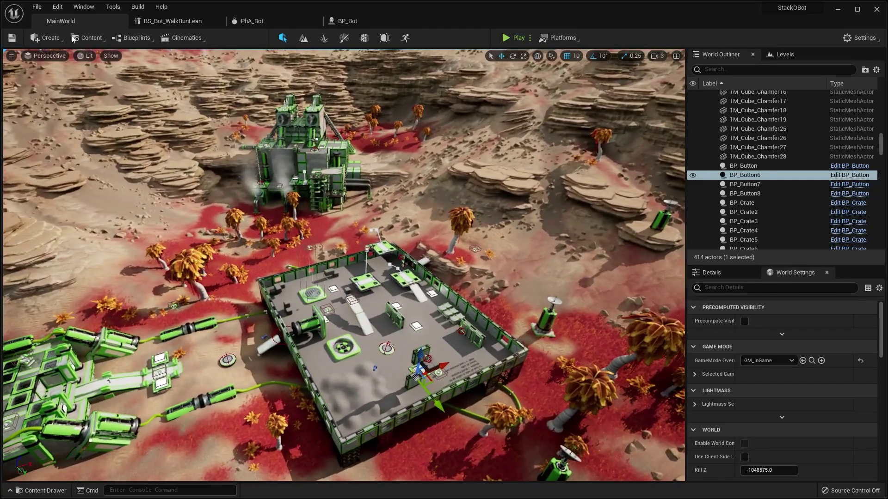
Step: Load all cells of the map through the World Partition window and close that window
{"action": "left_click", "coordinate": [97, 10]}
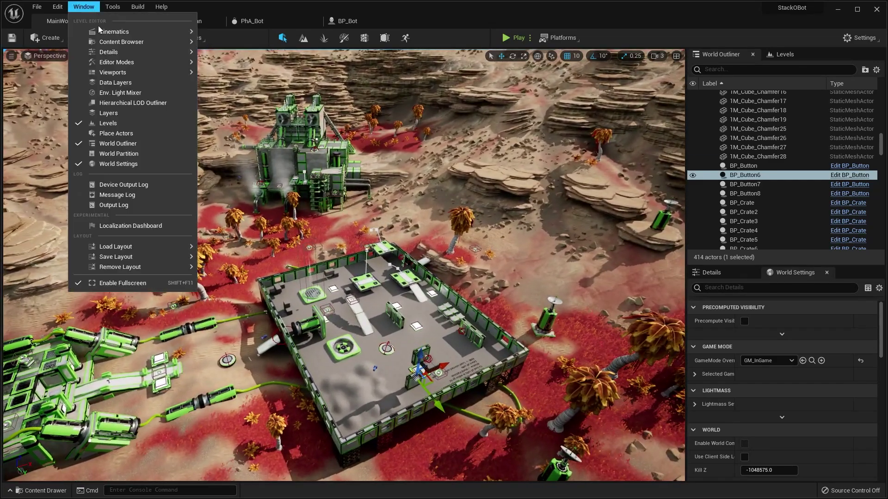
{"action": "left_click", "coordinate": [133, 154]}
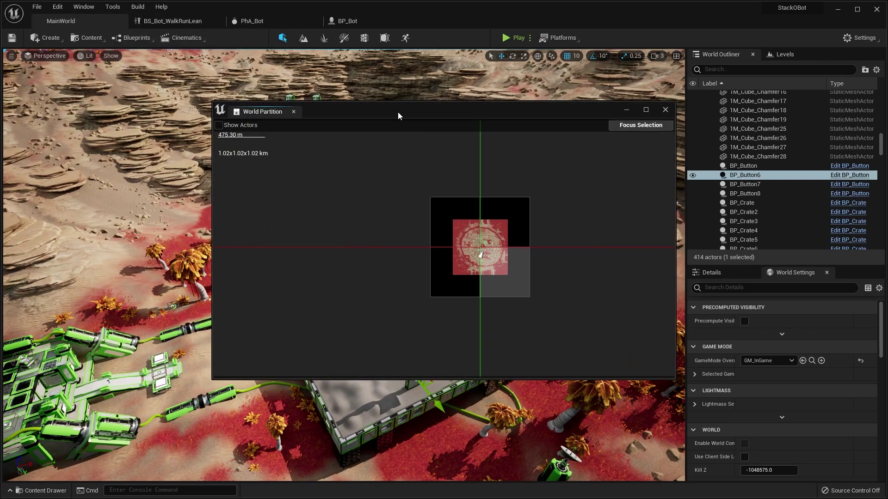
{"action": "left_click_drag", "start_coordinate": [398, 114], "coordinate": [574, 121]}
{"action": "right_click_drag", "start_coordinate": [581, 237], "coordinate": [553, 237]}
{"action": "left_click_drag", "start_coordinate": [549, 208], "coordinate": [691, 296]}
{"action": "right_click", "coordinate": [661, 272]}
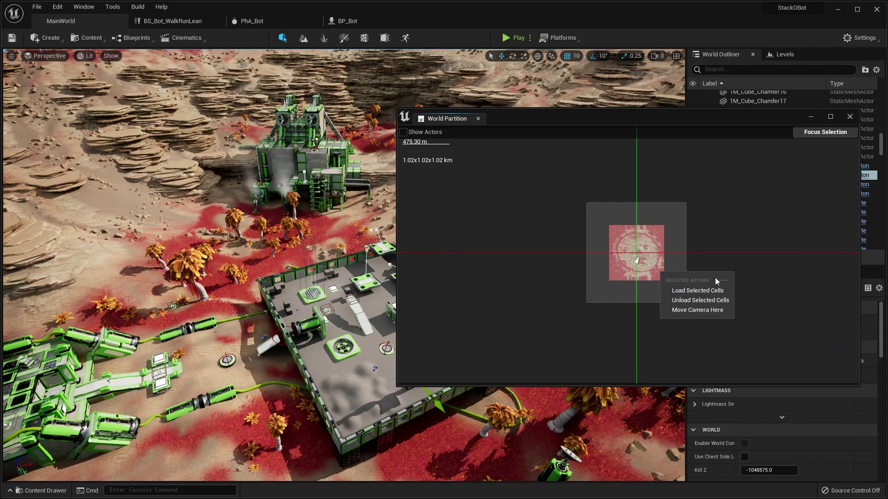
{"action": "left_click", "coordinate": [696, 290]}
{"action": "left_click", "coordinate": [850, 118]}
Step: Select the BP_EnergyOrb10 actor near the factory building and browse to its asset in the GameElements folder
{"action": "right_click_drag", "start_coordinate": [480, 231], "coordinate": [612, 264]}
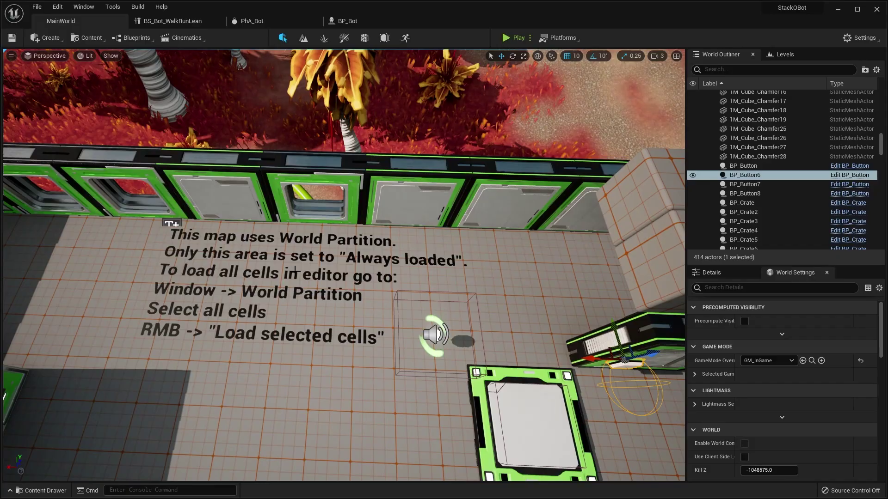
{"action": "right_click_drag", "start_coordinate": [295, 271], "coordinate": [324, 226]}
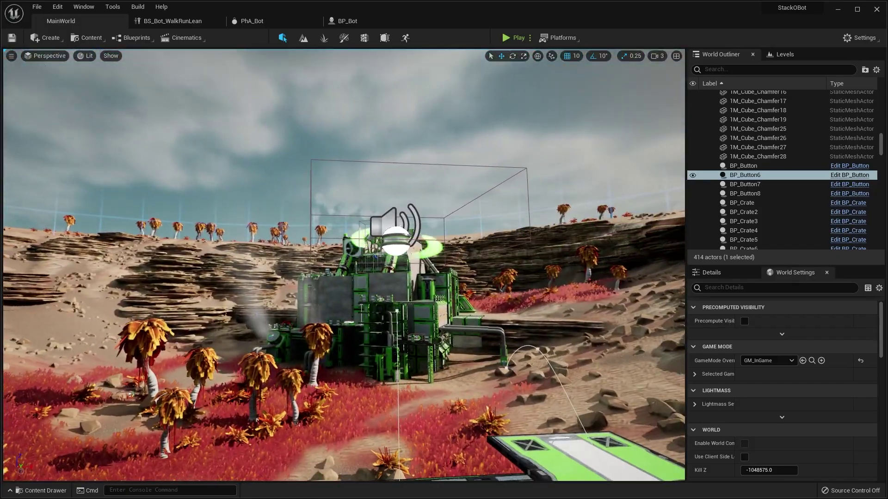
{"action": "left_click", "coordinate": [396, 239]}
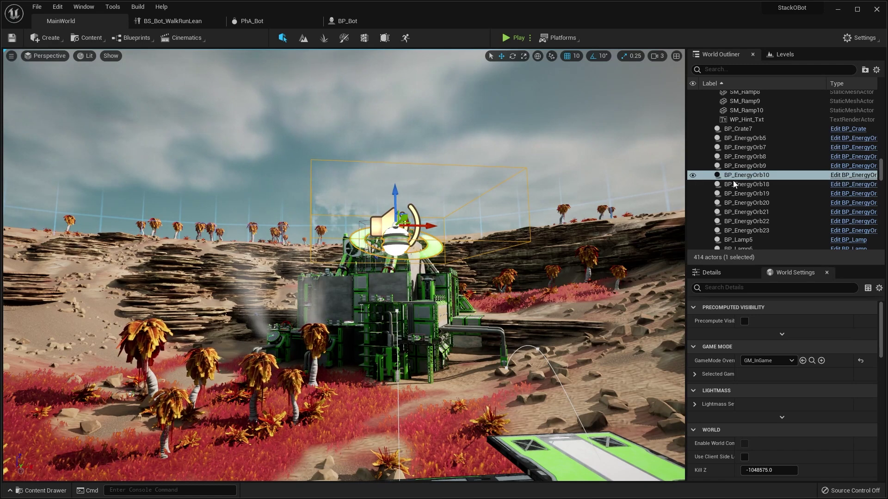
{"action": "right_click", "coordinate": [761, 178]}
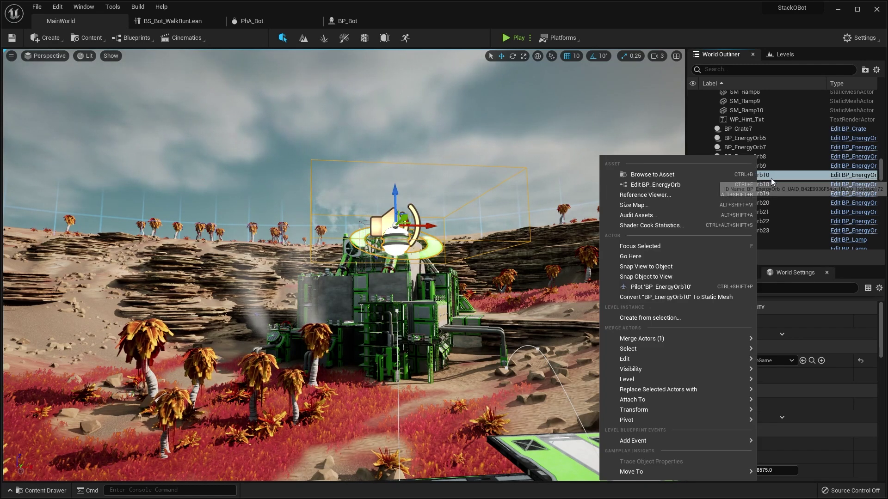
{"action": "left_click", "coordinate": [652, 174]}
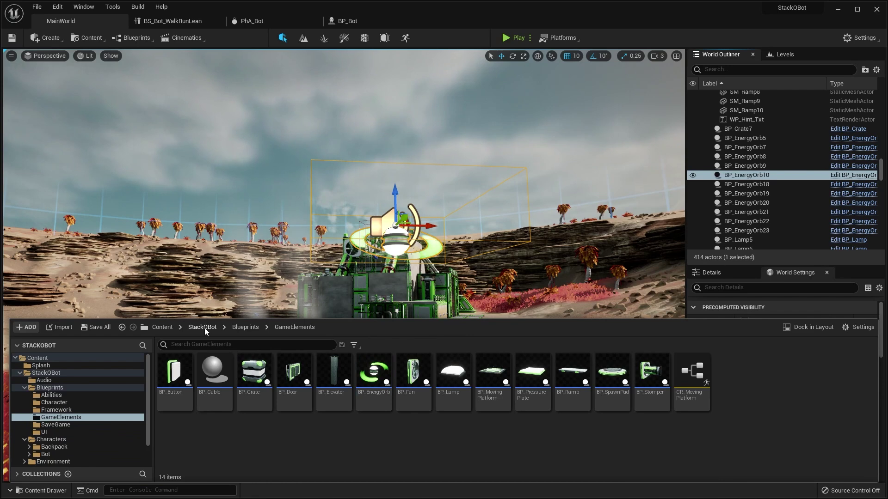
Step: Open the BP_Bot blueprint from the StackOBot/Blueprints/Character folder
{"action": "left_click", "coordinate": [163, 328]}
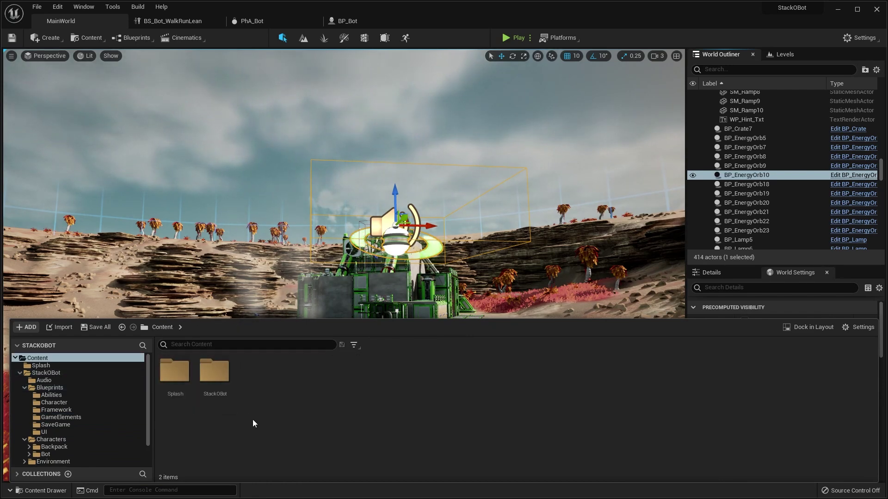
{"action": "double_click", "coordinate": [214, 371]}
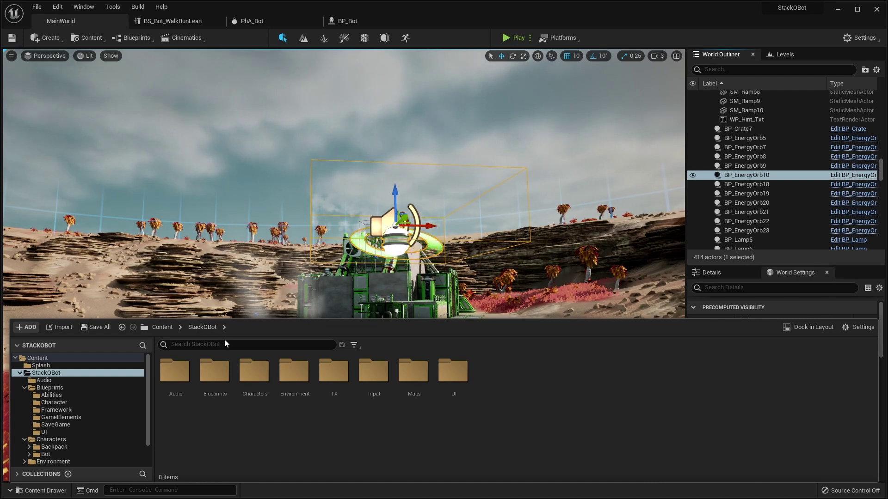
{"action": "double_click", "coordinate": [214, 371]}
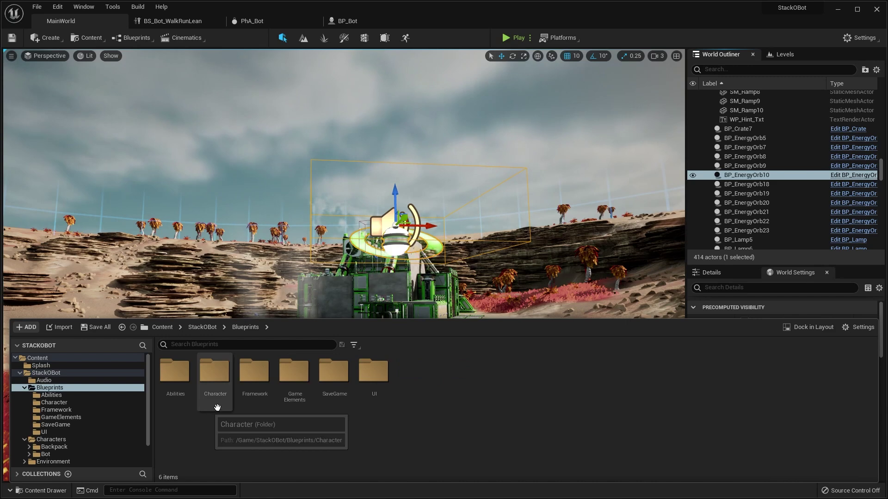
{"action": "double_click", "coordinate": [216, 371]}
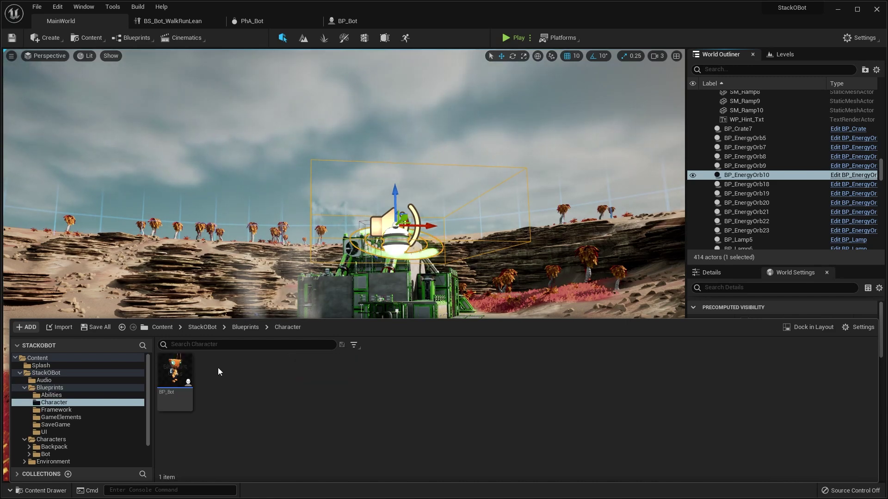
{"action": "double_click", "coordinate": [177, 372]}
Step: Examine BP_Bot's event graph, from the begin-play and tick events to the movement, turning and interact input groups
{"action": "scroll", "coordinate": [341, 228], "scroll_direction": "down", "scroll_amount": 3}
{"action": "right_click_drag", "start_coordinate": [342, 227], "coordinate": [426, 257]}
{"action": "scroll", "coordinate": [426, 253], "scroll_direction": "up", "scroll_amount": 2}
{"action": "right_click_drag", "start_coordinate": [500, 268], "coordinate": [472, 188]}
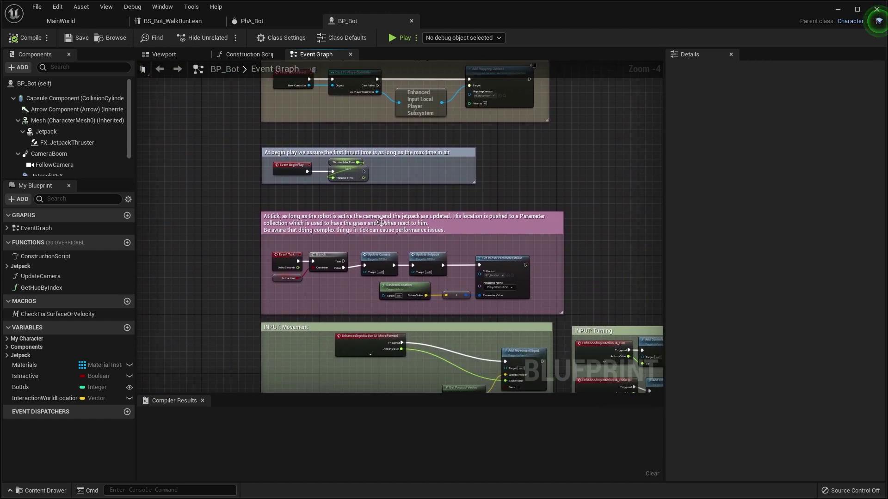
{"action": "scroll", "coordinate": [342, 297], "scroll_direction": "up", "scroll_amount": 1}
{"action": "right_click_drag", "start_coordinate": [342, 297], "coordinate": [264, 169]}
{"action": "right_click_drag", "start_coordinate": [536, 249], "coordinate": [430, 226]}
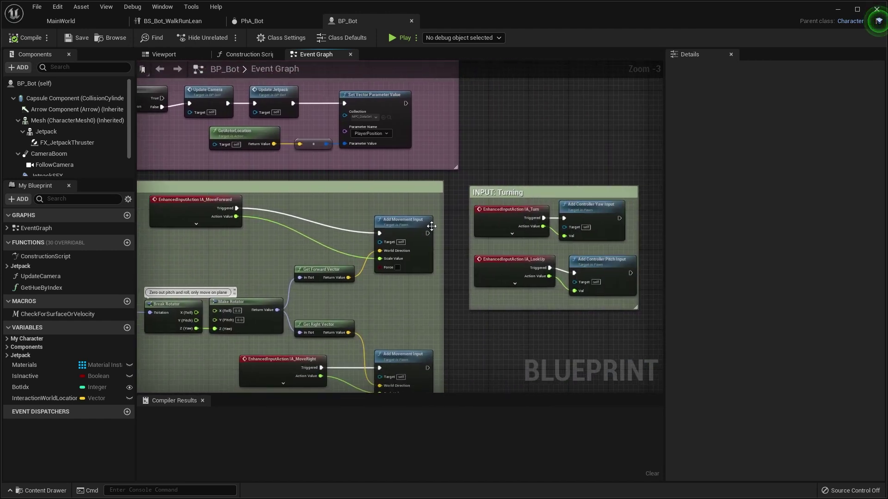
{"action": "scroll", "coordinate": [482, 244], "scroll_direction": "down", "scroll_amount": 2}
{"action": "right_click_drag", "start_coordinate": [457, 289], "coordinate": [448, 191]}
{"action": "scroll", "coordinate": [314, 250], "scroll_direction": "up", "scroll_amount": 1}
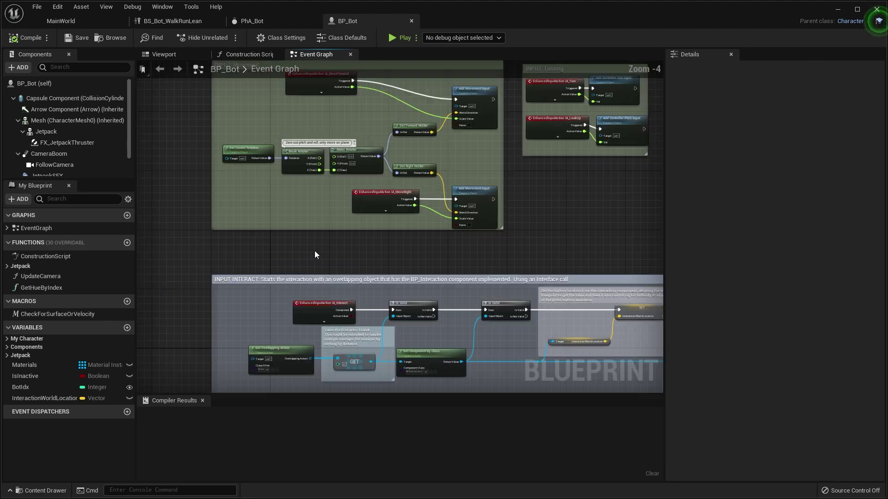
{"action": "right_click_drag", "start_coordinate": [388, 226], "coordinate": [381, 122]}
{"action": "scroll", "coordinate": [341, 287], "scroll_direction": "down", "scroll_amount": 1}
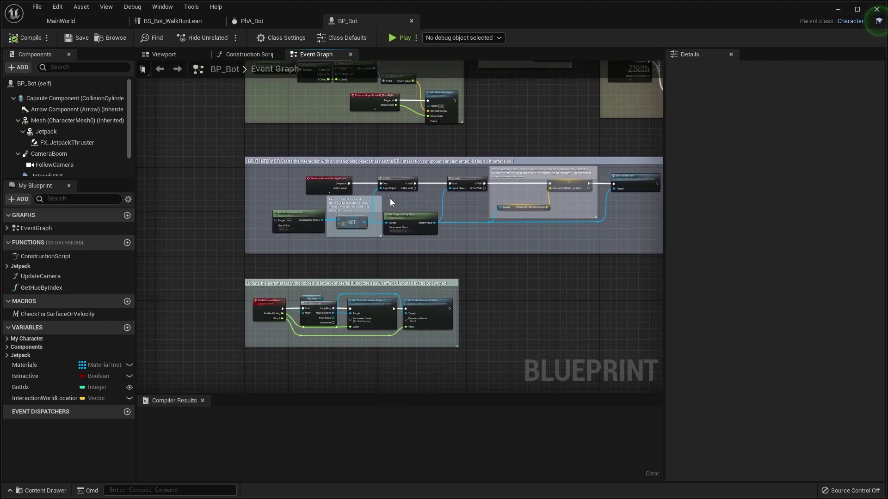
{"action": "scroll", "coordinate": [390, 200], "scroll_direction": "up", "scroll_amount": 1}
{"action": "scroll", "coordinate": [382, 187], "scroll_direction": "up", "scroll_amount": 1}
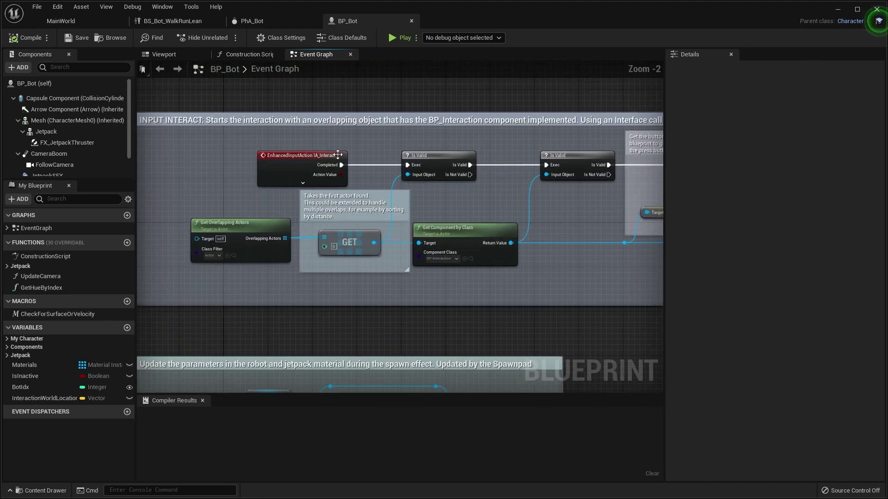
{"action": "scroll", "coordinate": [443, 204], "scroll_direction": "up", "scroll_amount": 1}
Step: Open the BP_EnergyOrb blueprint from the project's GameElements folder and examine its event graph
{"action": "left_click", "coordinate": [60, 23]}
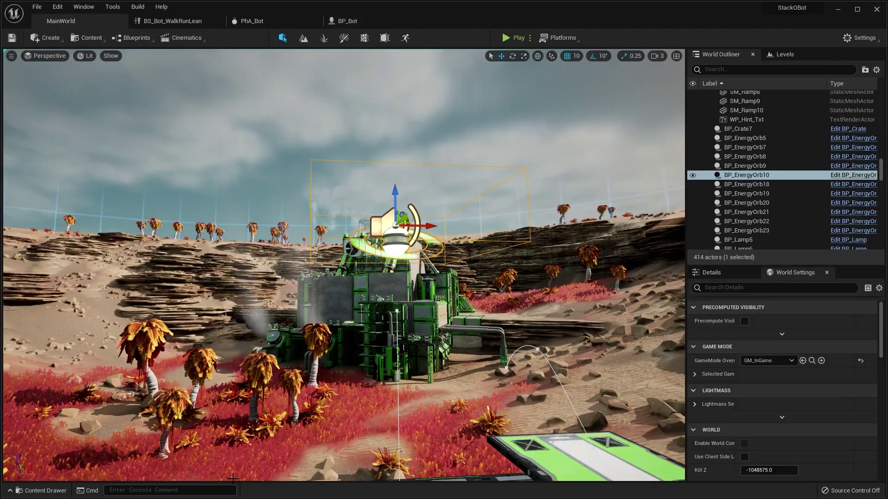
{"action": "left_click", "coordinate": [62, 490]}
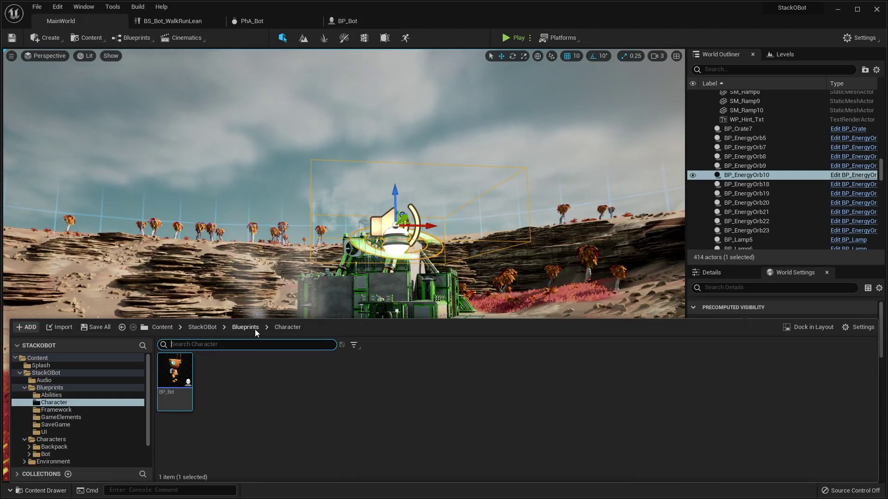
{"action": "left_click", "coordinate": [246, 327]}
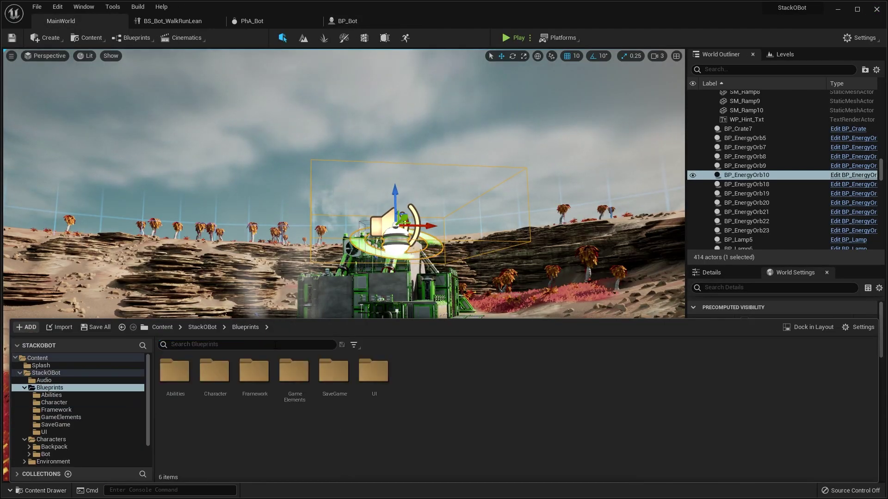
{"action": "double_click", "coordinate": [309, 410]}
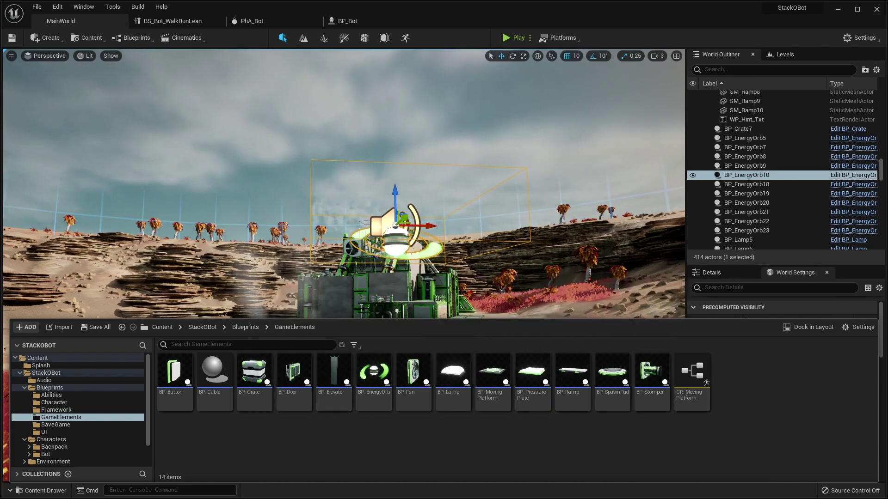
{"action": "double_click", "coordinate": [374, 372]}
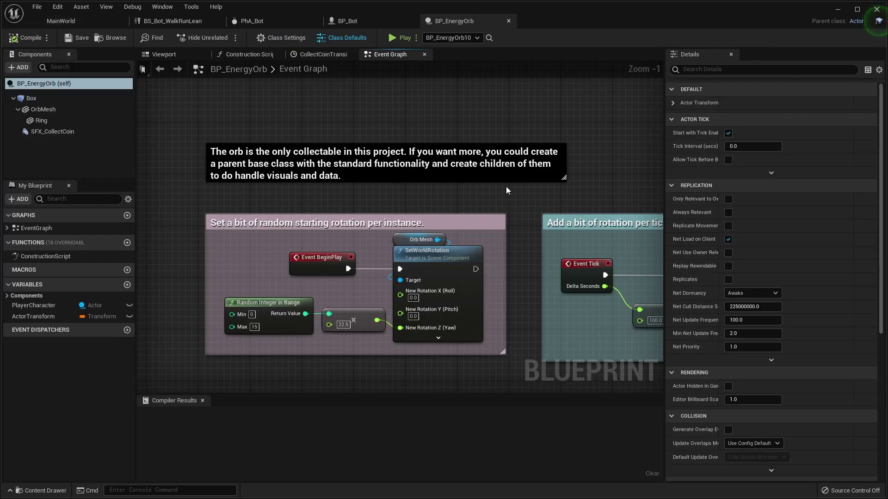
{"action": "scroll", "coordinate": [461, 117], "scroll_direction": "down", "scroll_amount": 1}
{"action": "right_click_drag", "start_coordinate": [497, 197], "coordinate": [459, 115]}
{"action": "right_click_drag", "start_coordinate": [424, 212], "coordinate": [180, 179]}
{"action": "right_click_drag", "start_coordinate": [98, 182], "coordinate": [528, 201]}
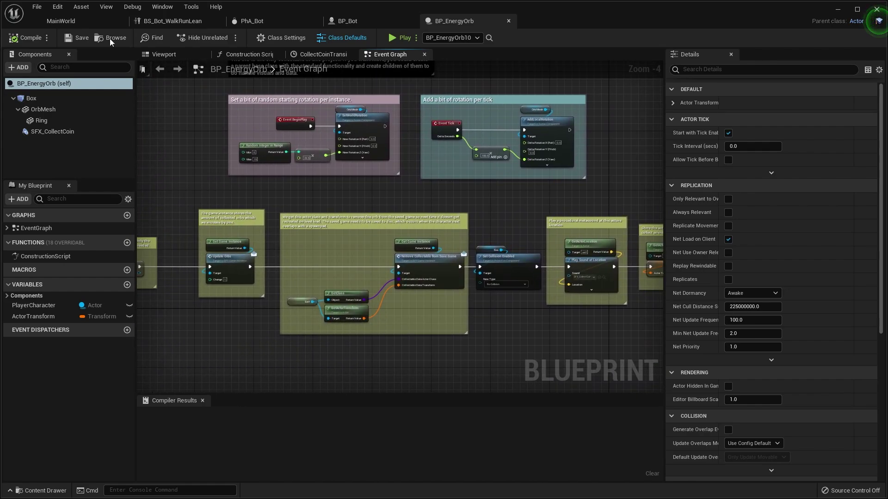
Step: Return to the MainWorld level and look over the arena and the surrounding desert landscape
{"action": "left_click", "coordinate": [86, 26]}
{"action": "key", "text": "s"}
{"action": "right_click_drag", "start_coordinate": [296, 208], "coordinate": [333, 261]}
{"action": "right_click_drag", "start_coordinate": [410, 242], "coordinate": [370, 248]}
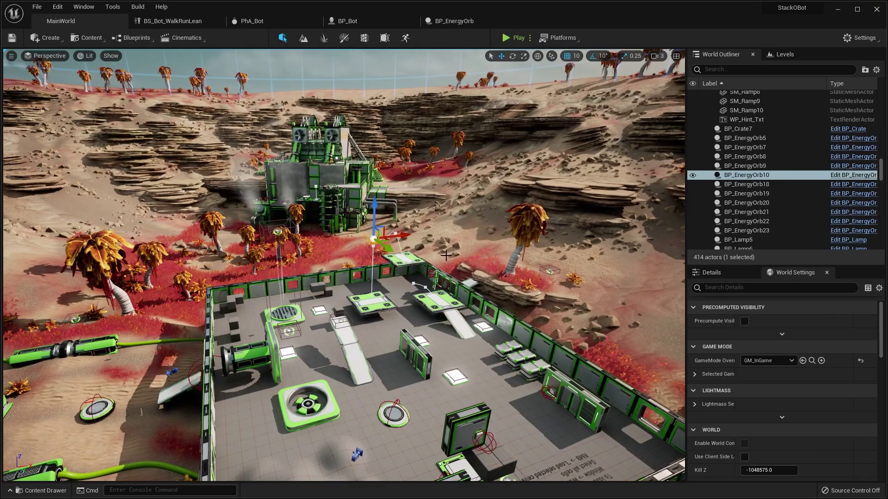
{"action": "right_click_drag", "start_coordinate": [490, 256], "coordinate": [516, 224]}
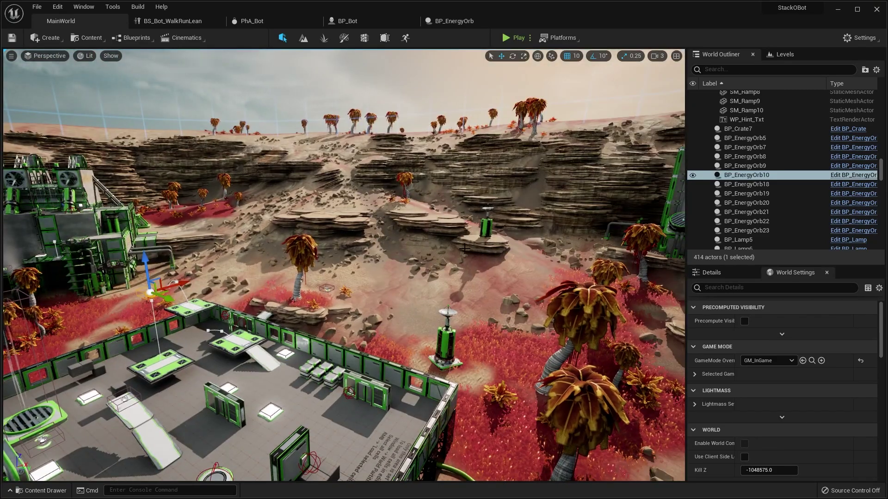
{"action": "key", "text": "w"}
{"action": "right_click_drag", "start_coordinate": [464, 249], "coordinate": [386, 289]}
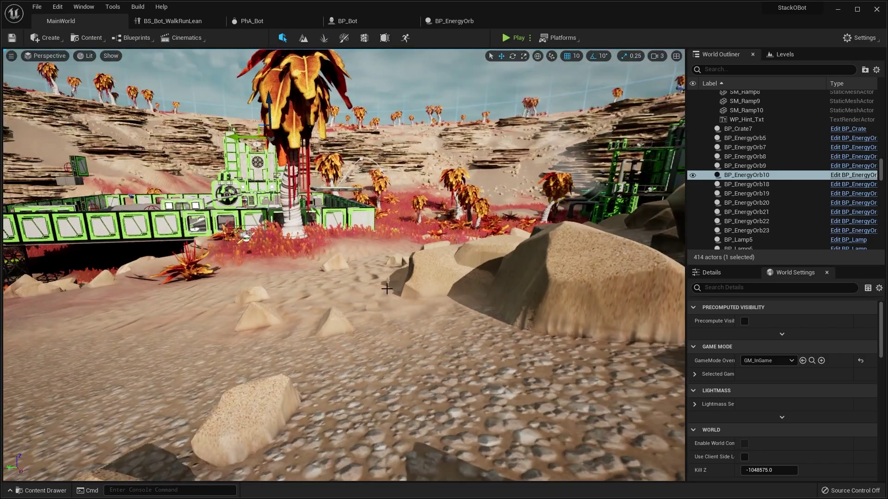
Step: Play-test the MainWorld level, moving the robot across the crates and out into the desert to collect an orb, and end the session
{"action": "key", "text": "alt+p"}
{"action": "key", "text": "w"}
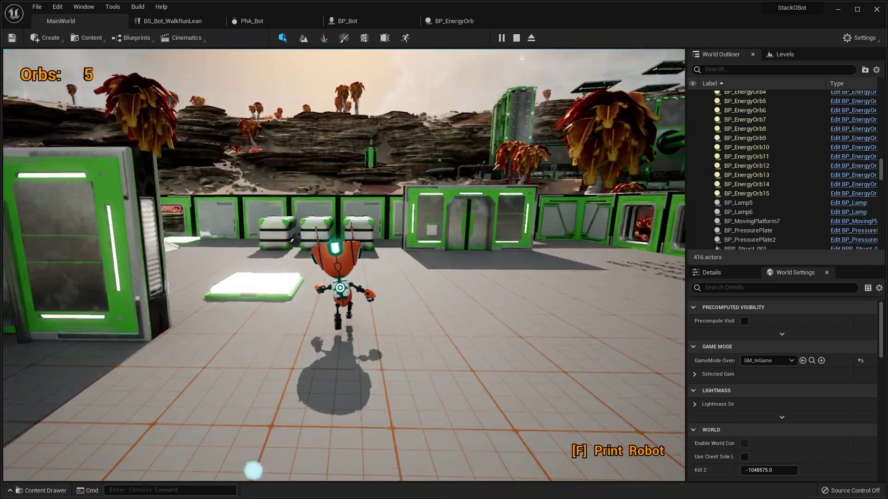
{"action": "key", "text": "space"}
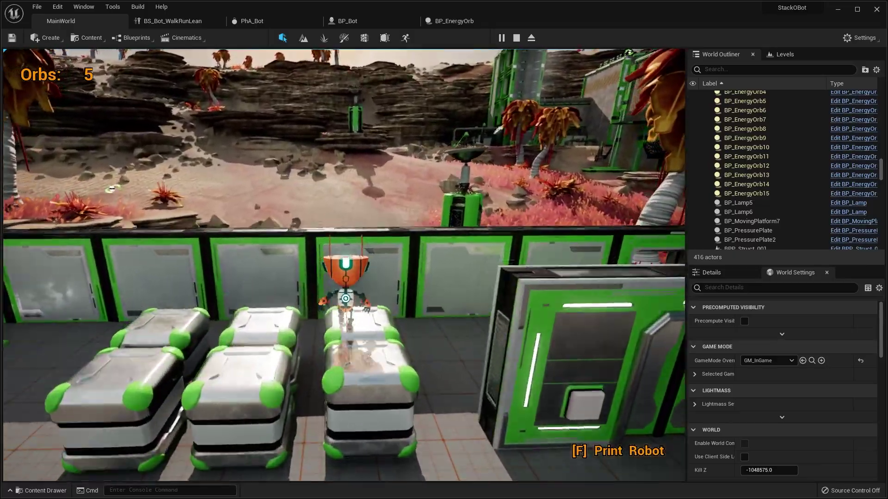
{"action": "key", "text": "w"}
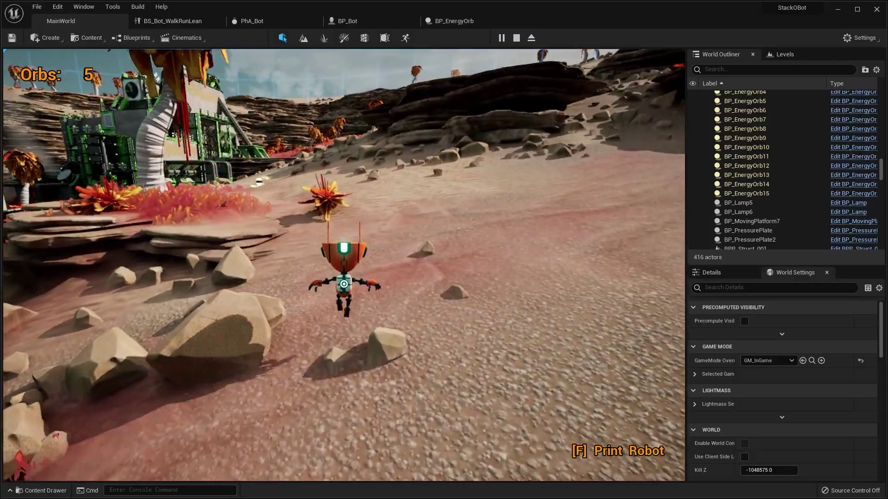
{"action": "key", "text": "w"}
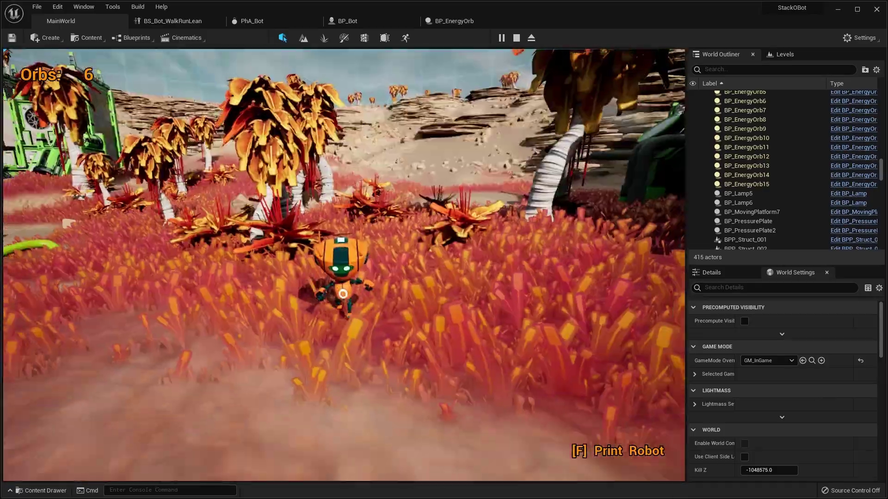
{"action": "key", "text": "Escape"}
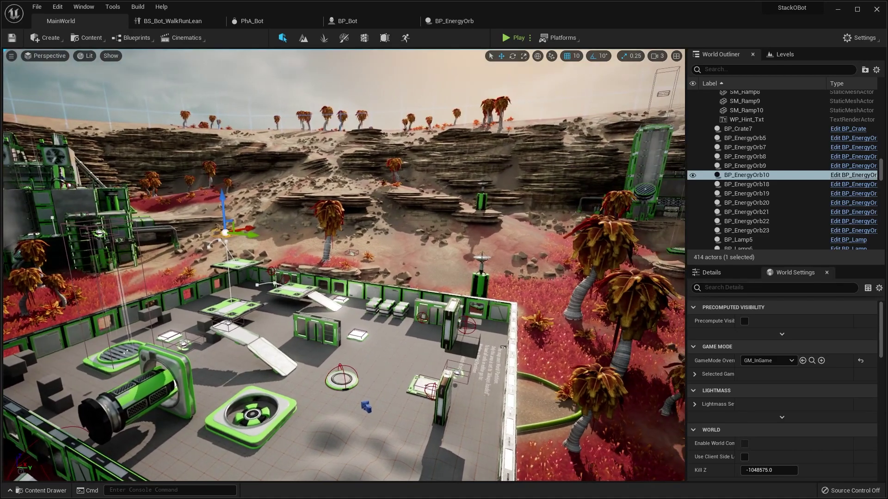
Step: Examine the arena's platforms, ramps, doors and fans, along with the factory structures around it, from several angles
{"action": "right_click_drag", "start_coordinate": [344, 265], "coordinate": [398, 238]}
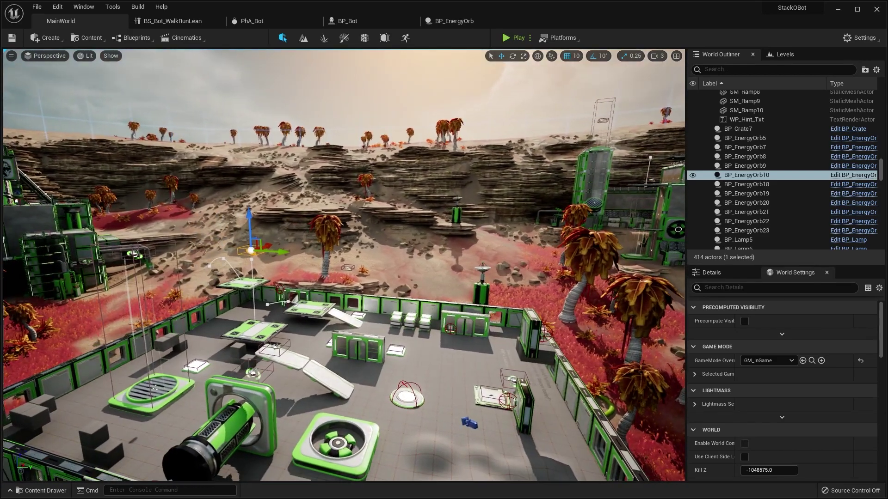
{"action": "right_click_drag", "start_coordinate": [344, 265], "coordinate": [296, 281]}
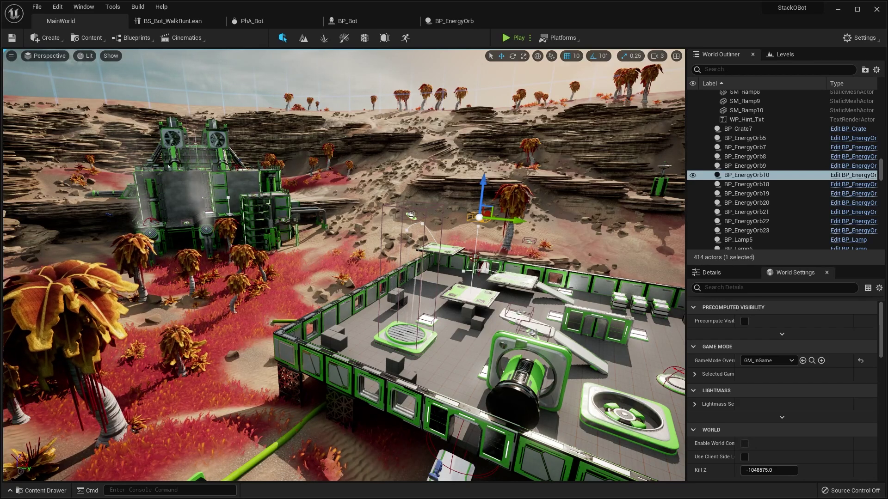
{"action": "key", "text": "w"}
{"action": "right_click_drag", "start_coordinate": [514, 194], "coordinate": [533, 200]}
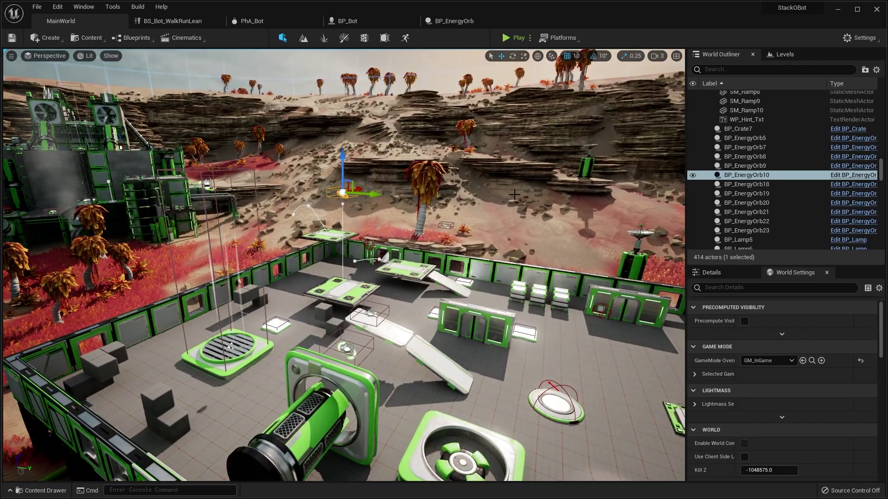
{"action": "right_click_drag", "start_coordinate": [514, 194], "coordinate": [399, 119]}
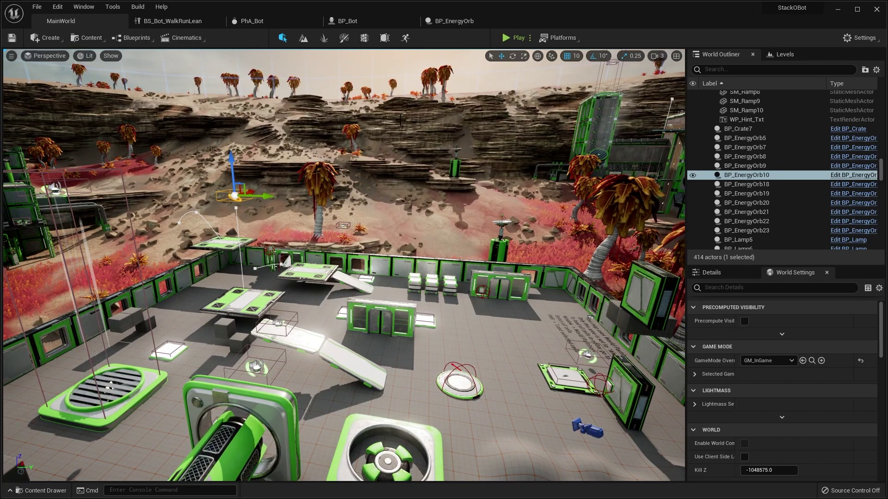
{"action": "right_click_drag", "start_coordinate": [400, 119], "coordinate": [476, 148]}
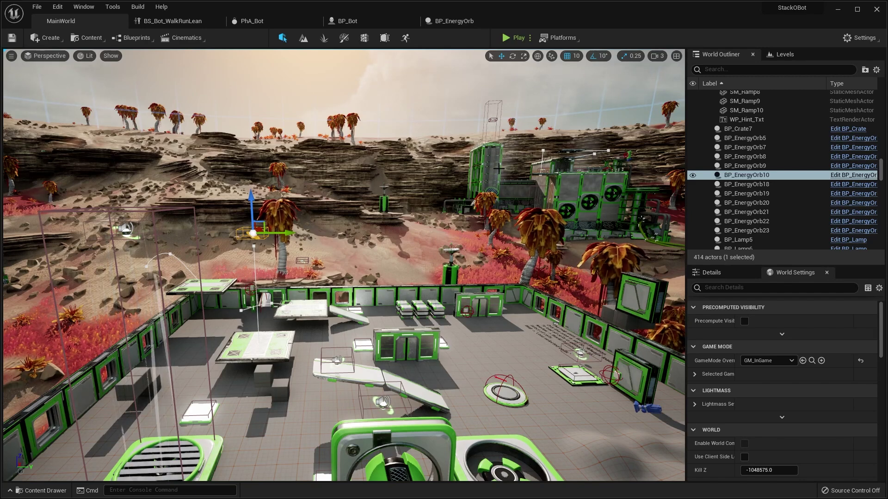
Step: Check the BS_Bot_WalkRunLean blend space preview and return to the MainWorld level for an overview of the arena and its landscape
{"action": "left_click", "coordinate": [167, 21]}
{"action": "left_click", "coordinate": [60, 21]}
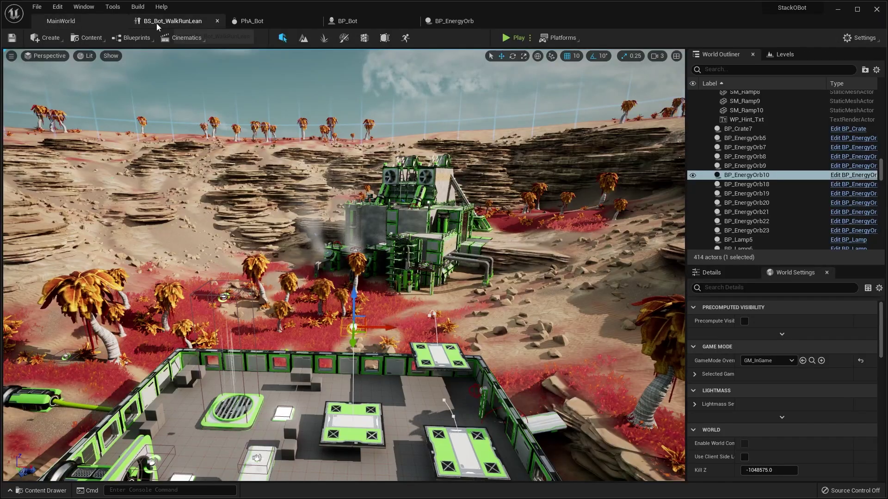
{"action": "left_click", "coordinate": [156, 24]}
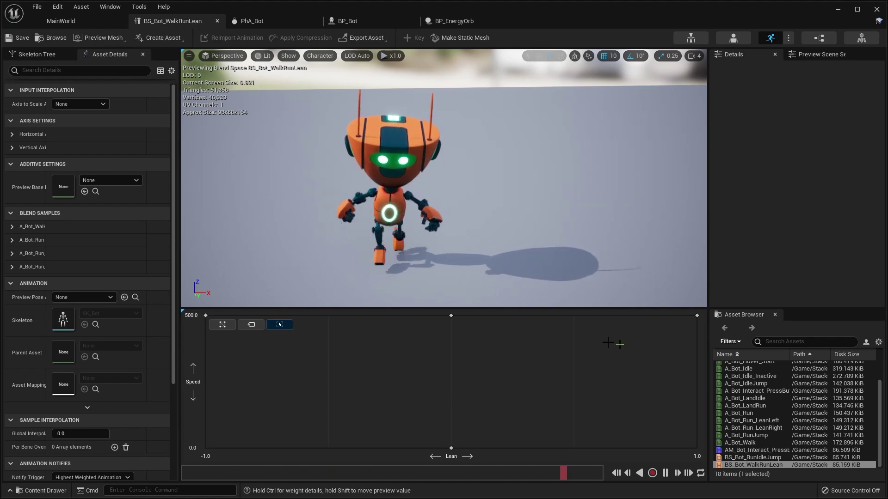
{"action": "left_click", "coordinate": [65, 21]}
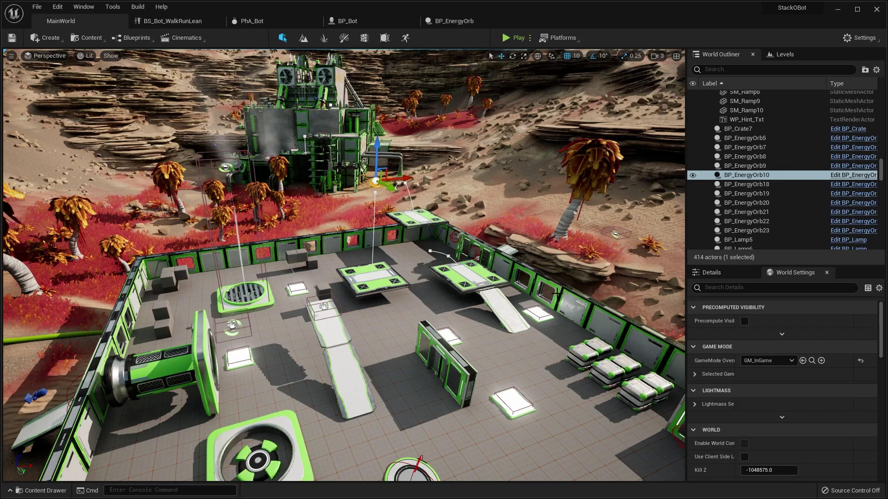
{"action": "right_click_drag", "start_coordinate": [524, 283], "coordinate": [542, 294]}
{"action": "key", "text": "w"}
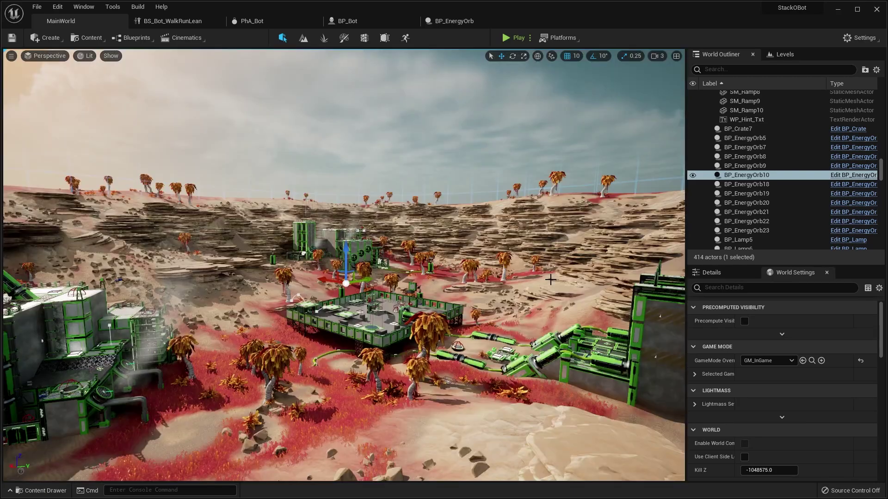